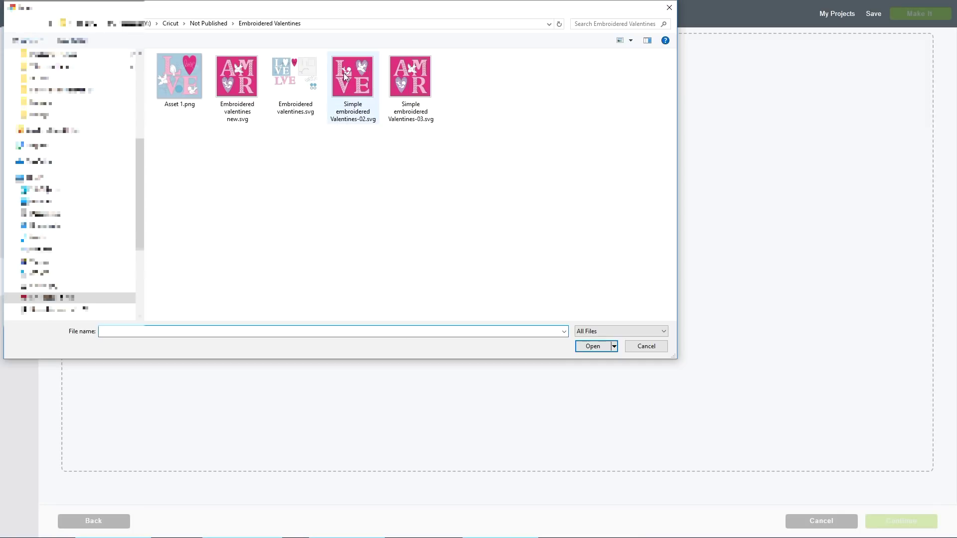
# - Upload Simple embroidered Valentines-02.svg as a cut image under its default name and insert it on the canvas
pyautogui.click(343, 73)
pyautogui.click(601, 345)
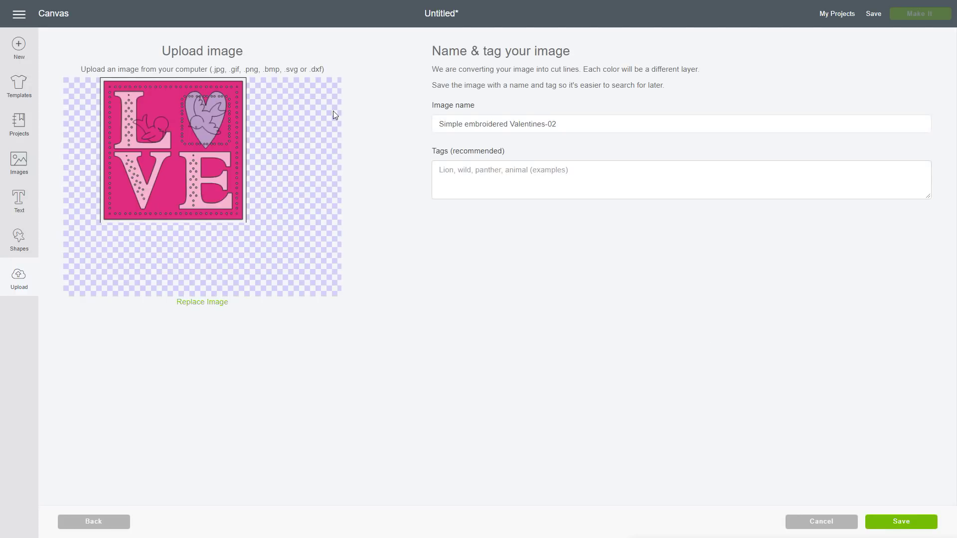
pyautogui.click(906, 524)
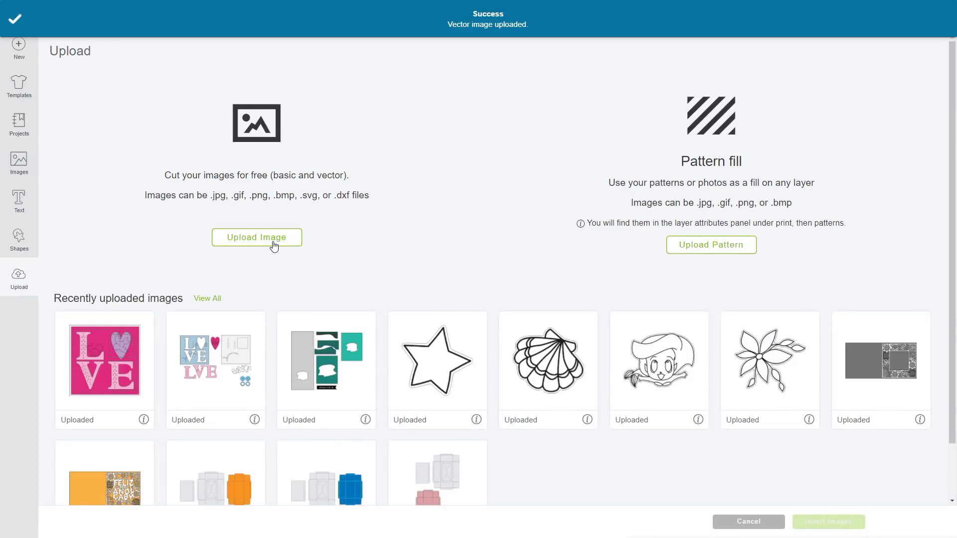
pyautogui.click(104, 360)
pyautogui.click(826, 514)
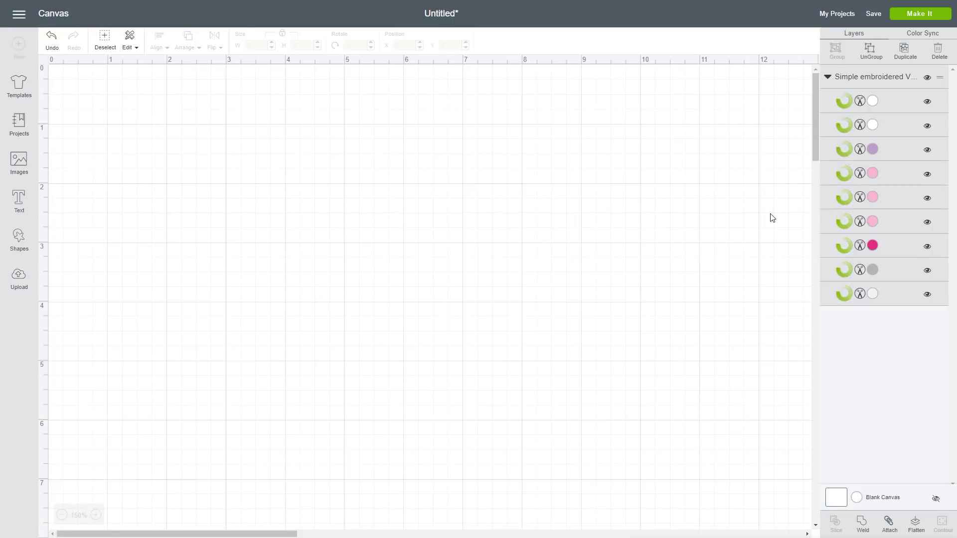
# - Reposition and ungroup the LOVE design, moving its two birds onto the empty canvas beside the card
pyautogui.moveTo(489, 373); pyautogui.dragTo(401, 201)
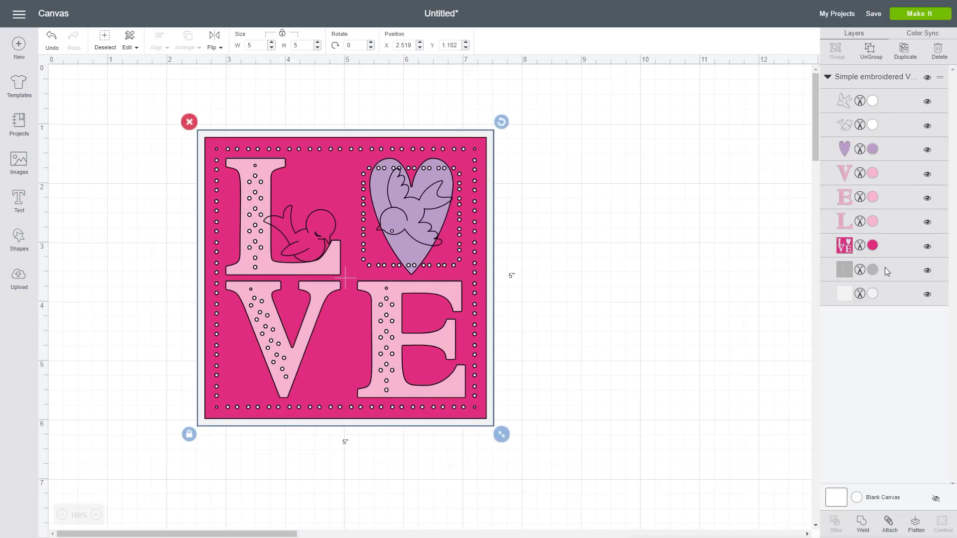
pyautogui.click(872, 50)
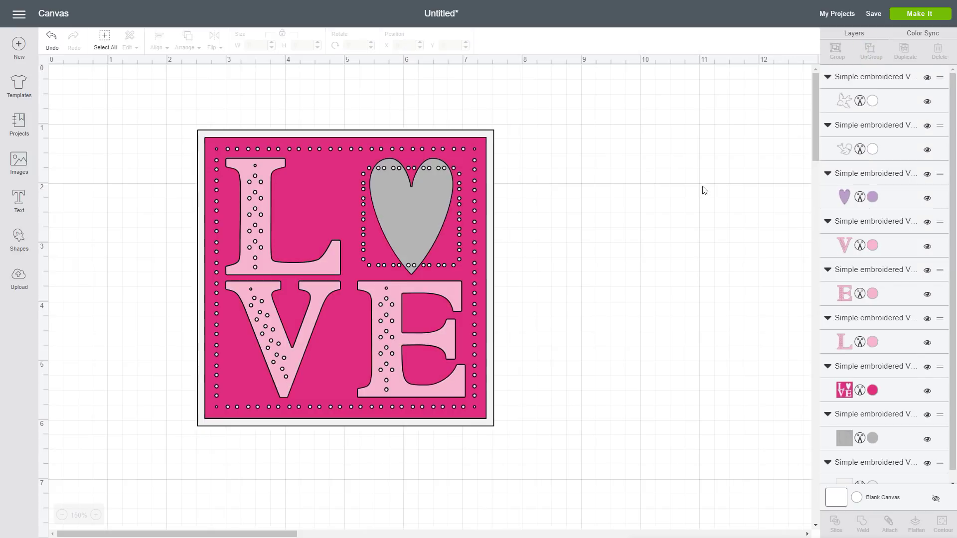
pyautogui.moveTo(393, 231); pyautogui.dragTo(570, 209)
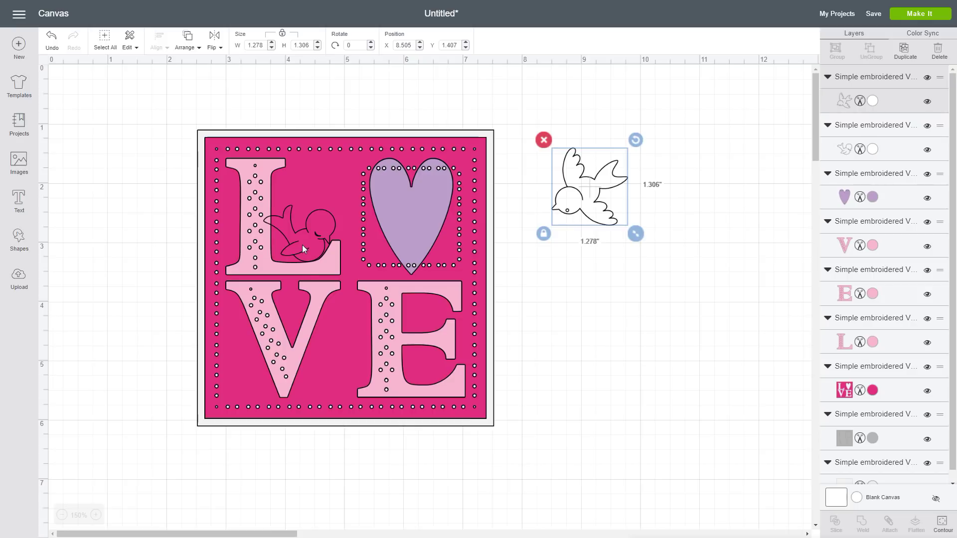
pyautogui.moveTo(301, 249); pyautogui.dragTo(636, 231)
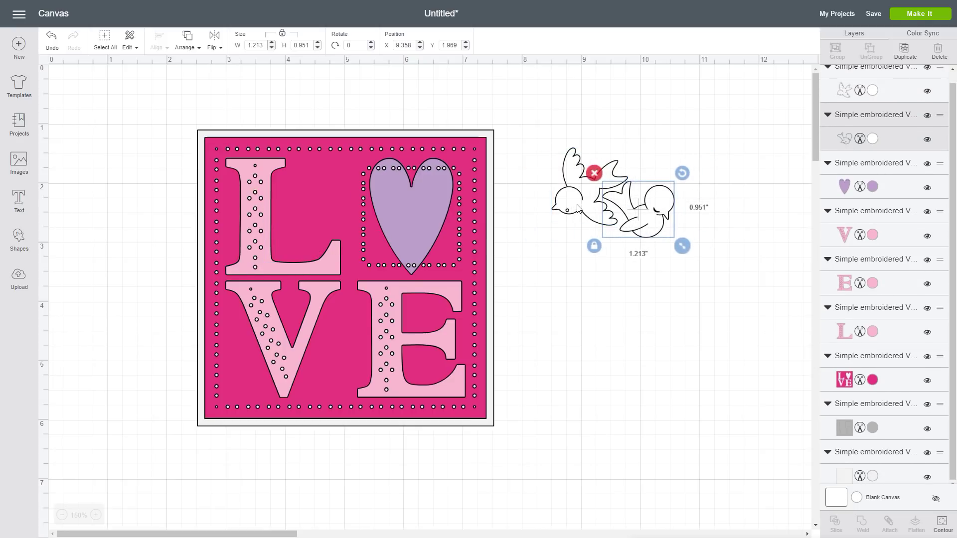
# - Check the cut colors assigned to the flying bird and the sitting bird layers
pyautogui.click(577, 192)
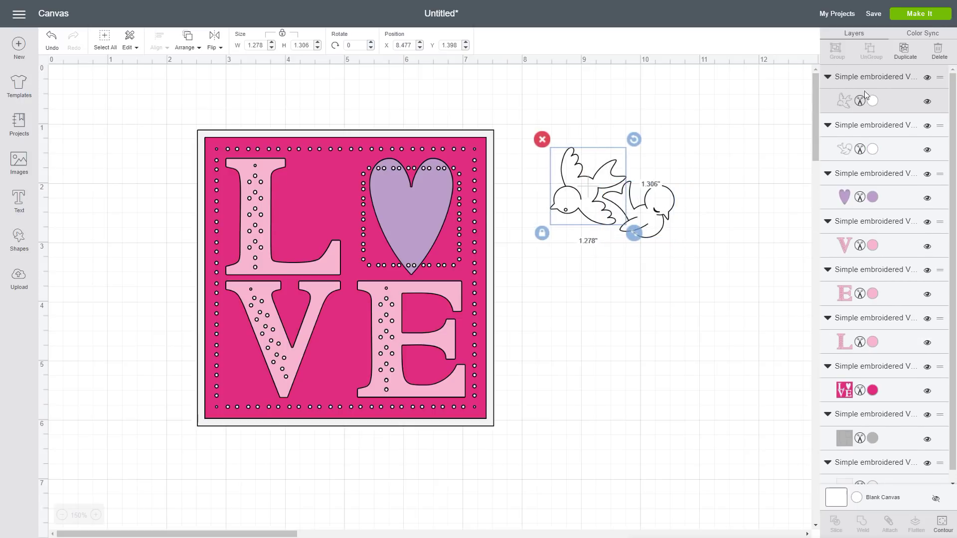
pyautogui.click(872, 100)
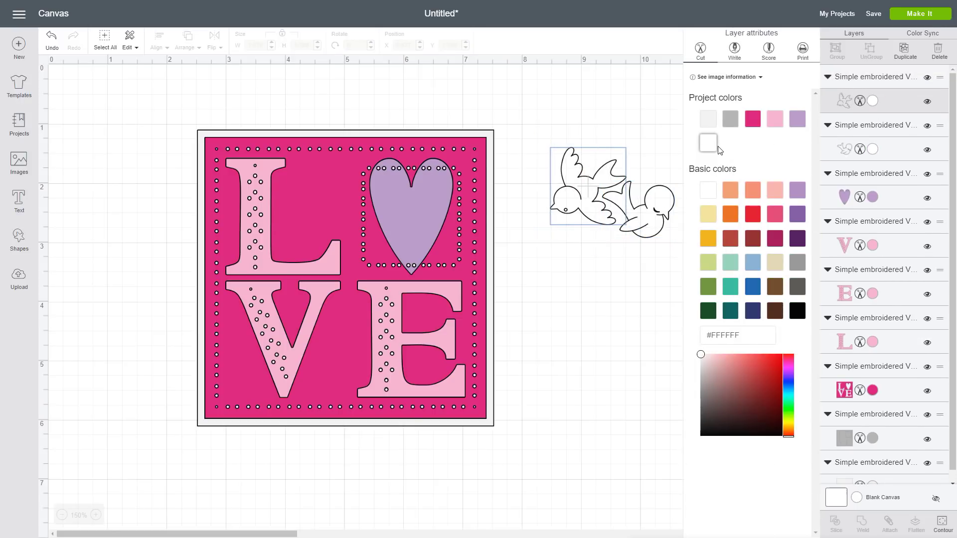
pyautogui.click(877, 150)
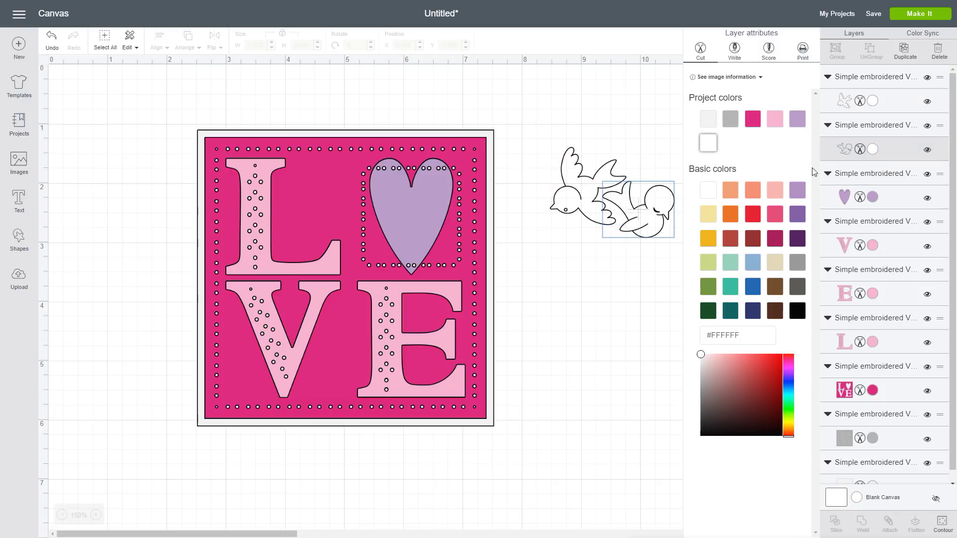
pyautogui.click(657, 218)
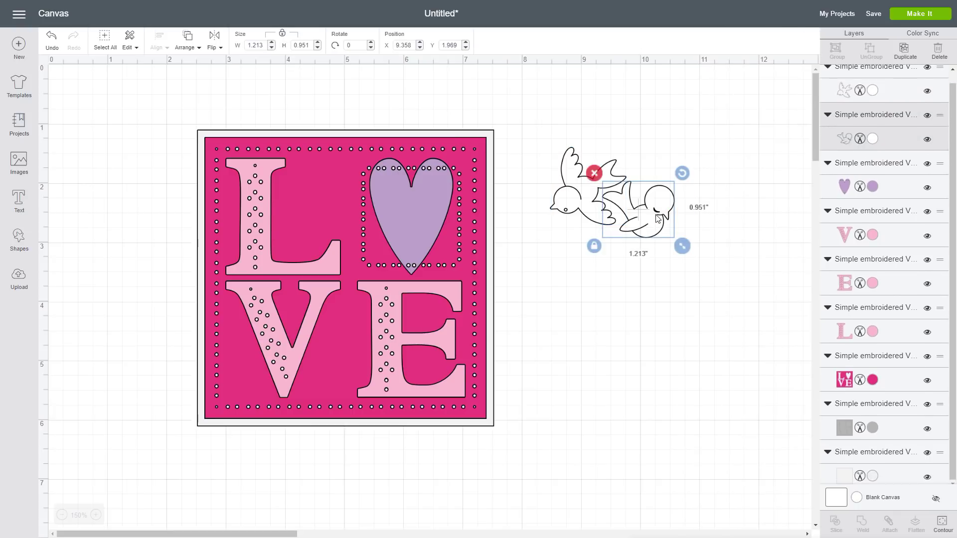
pyautogui.click(874, 91)
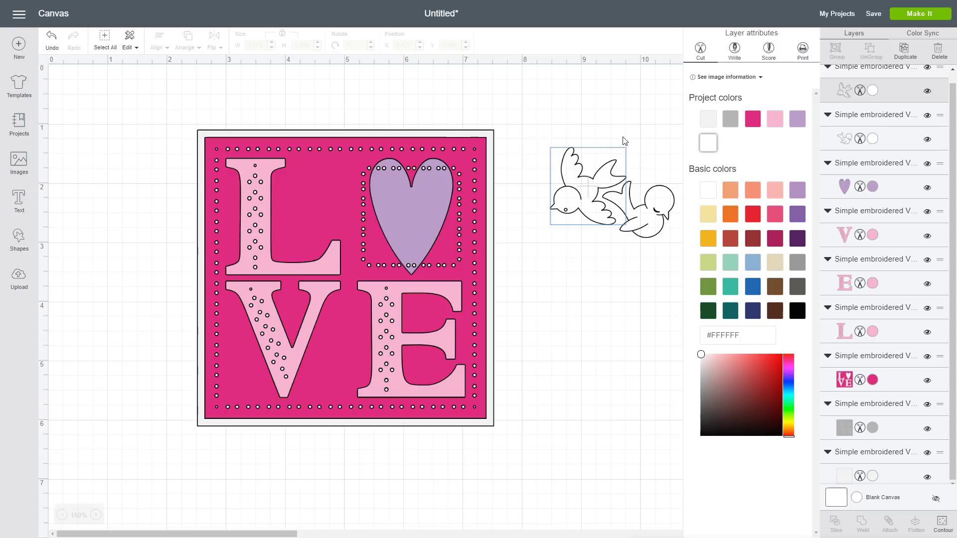
pyautogui.click(634, 118)
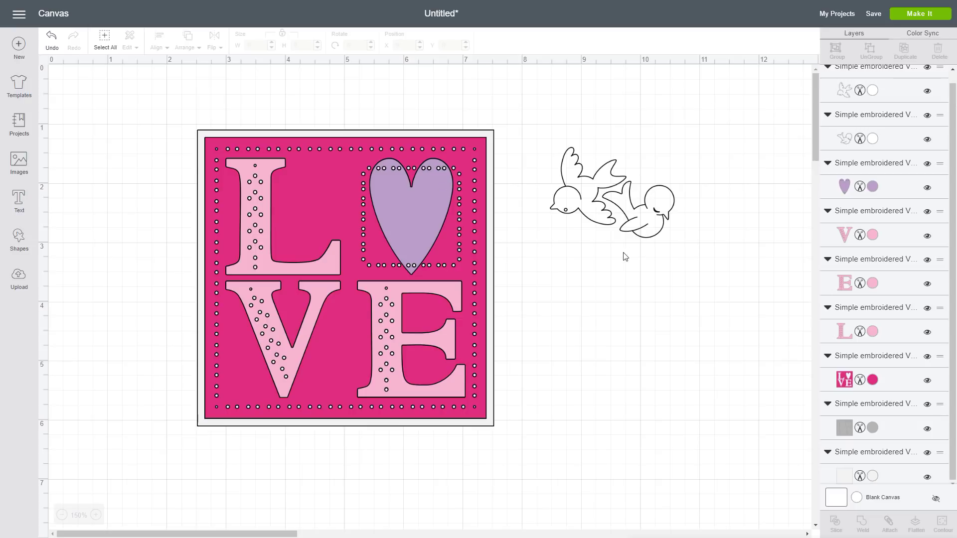
# - Pull the magenta LOVE panel, the grey backing panel and the pink letters L and V apart from the stacked design
pyautogui.click(890, 405)
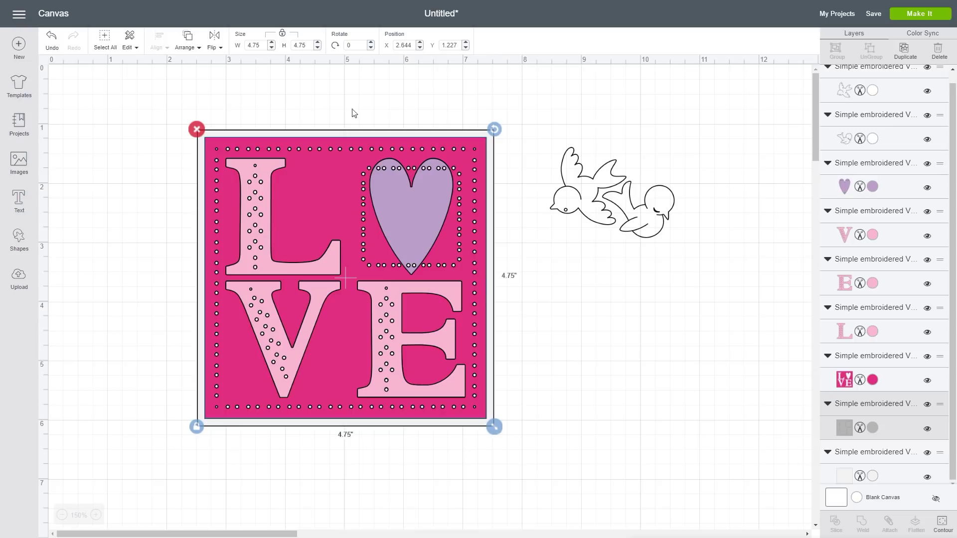
pyautogui.moveTo(485, 272); pyautogui.dragTo(835, 377)
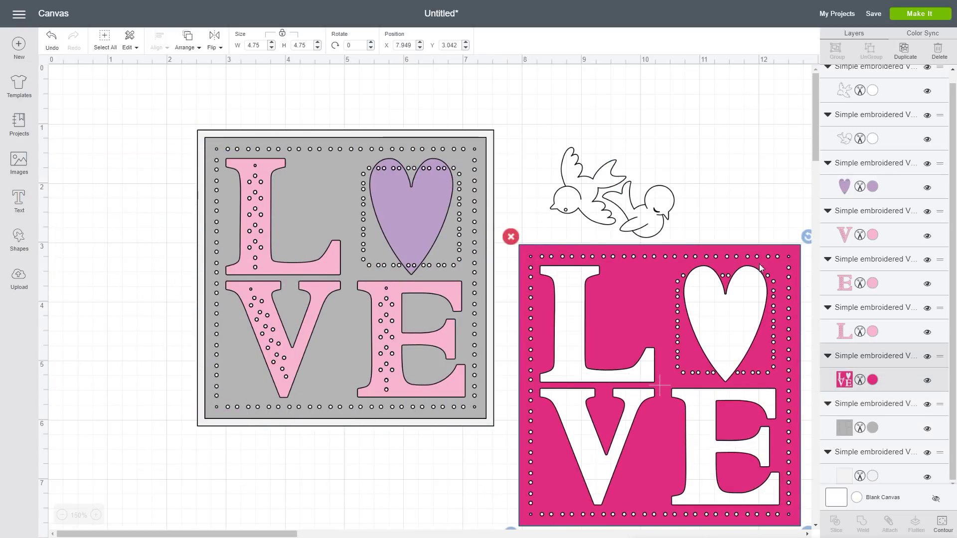
pyautogui.click(337, 198)
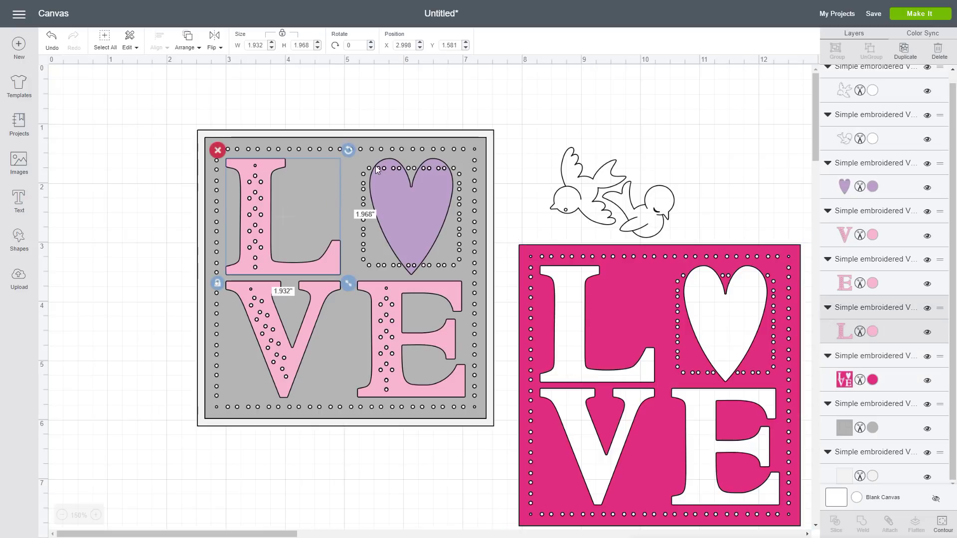
pyautogui.moveTo(417, 140); pyautogui.dragTo(288, 107)
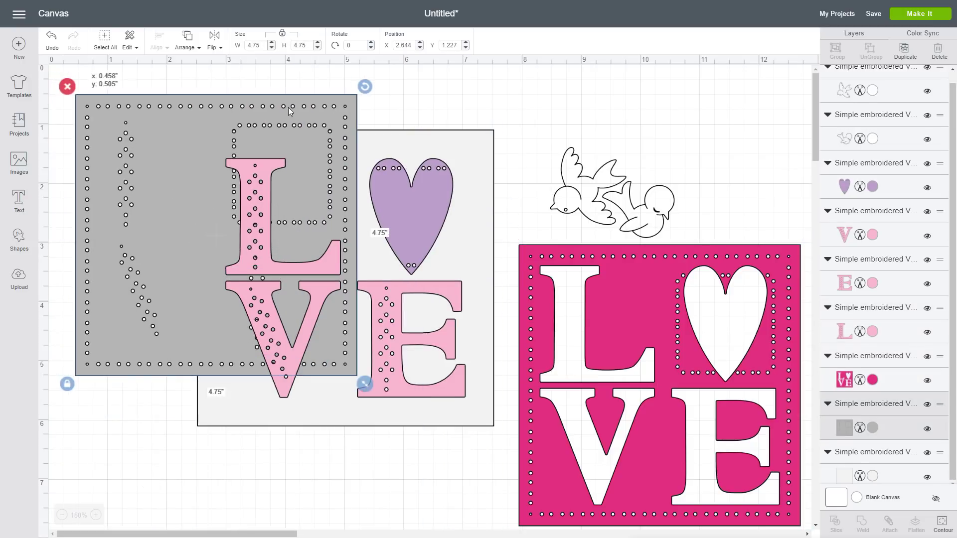
pyautogui.moveTo(273, 198); pyautogui.dragTo(738, 143)
pyautogui.moveTo(301, 344); pyautogui.dragTo(564, 136)
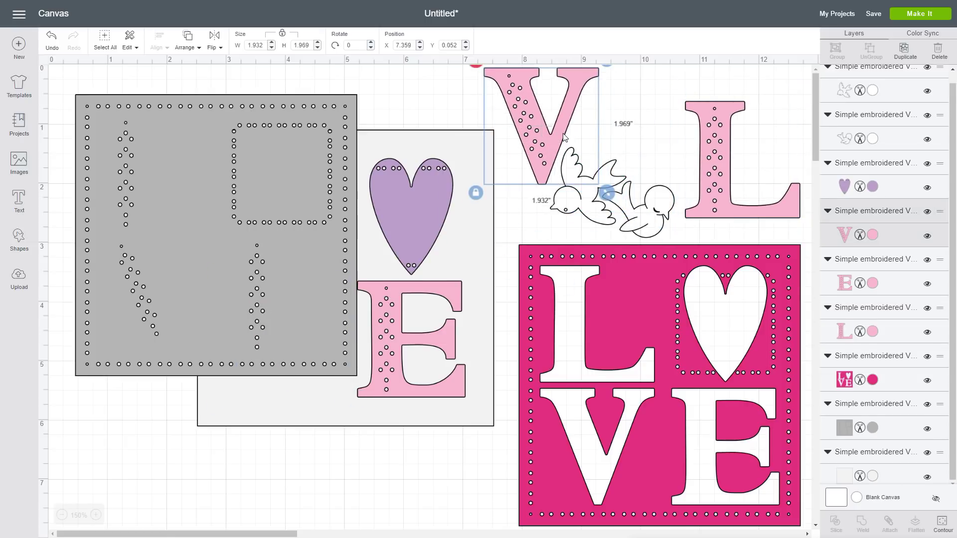
# - Overlay the magenta LOVE panel on the grey backing panel and fit the pink letter E into its cutout
pyautogui.click(305, 227)
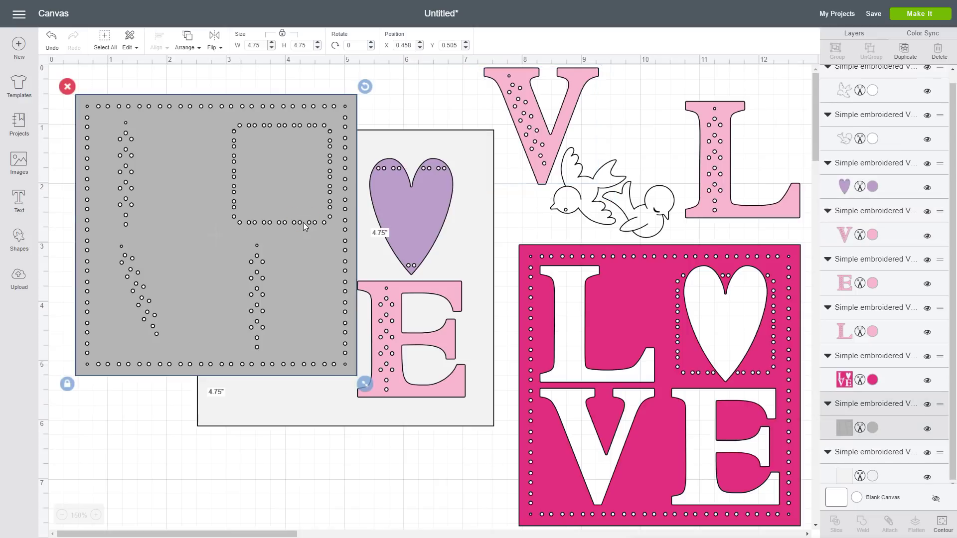
pyautogui.moveTo(298, 281); pyautogui.dragTo(288, 295)
pyautogui.moveTo(631, 305); pyautogui.dragTo(161, 164)
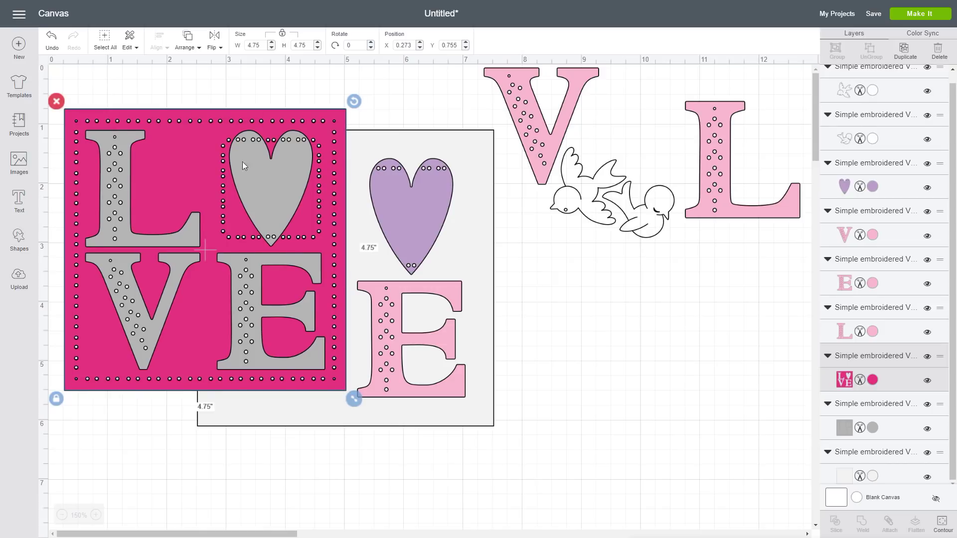
pyautogui.click(422, 340)
pyautogui.moveTo(442, 346); pyautogui.dragTo(302, 314)
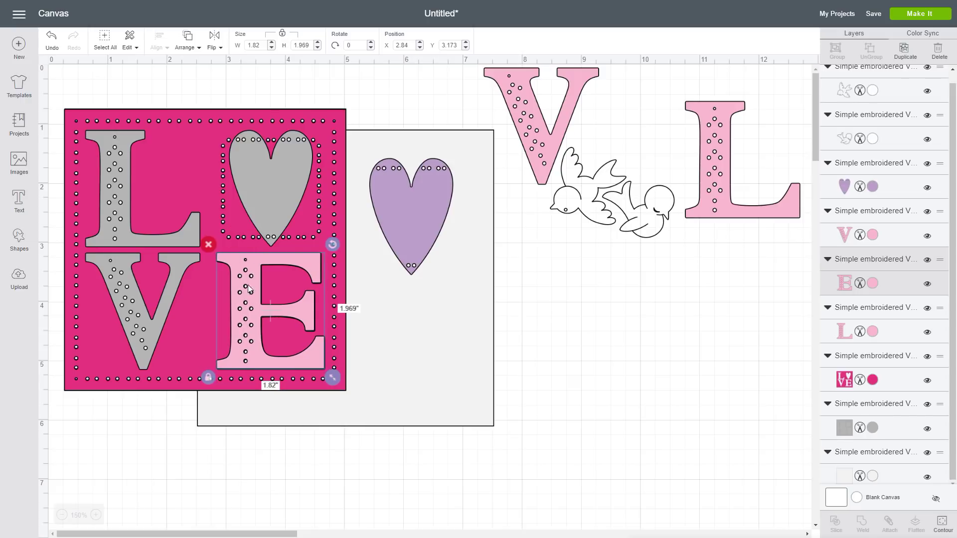
# - Move the letter E, the purple heart and the magenta LOVE panel off the grey backing panel to free canvas areas
pyautogui.moveTo(311, 254); pyautogui.dragTo(701, 262)
pyautogui.click(406, 218)
pyautogui.moveTo(406, 218); pyautogui.dragTo(407, 161)
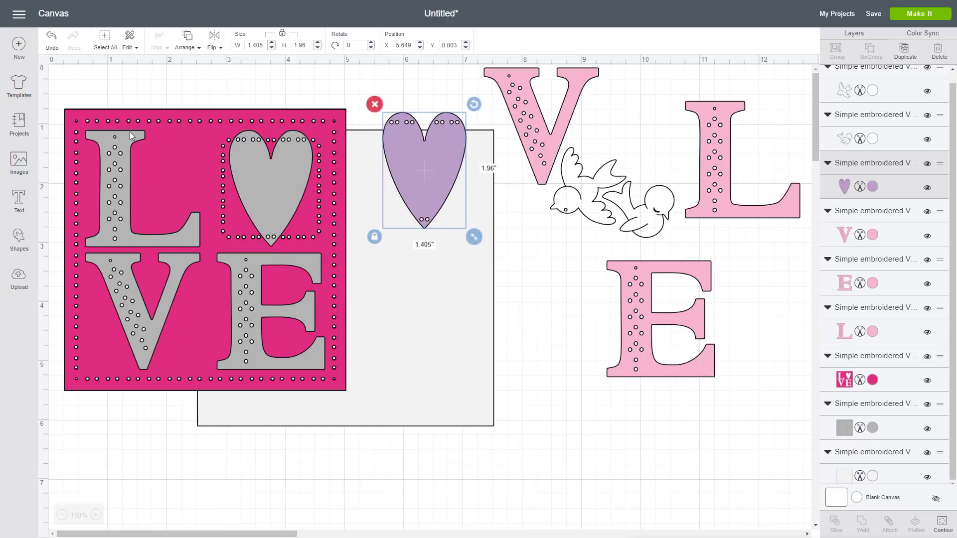
pyautogui.moveTo(155, 148); pyautogui.dragTo(490, 420)
# - Place the white card base in the canvas's upper-left corner with the grey backing panel centered on it
pyautogui.click(407, 238)
pyautogui.click(453, 241)
pyautogui.moveTo(445, 273); pyautogui.dragTo(330, 535)
pyautogui.moveTo(327, 299); pyautogui.dragTo(330, 272)
pyautogui.moveTo(354, 453); pyautogui.dragTo(329, 410)
pyautogui.moveTo(314, 453); pyautogui.dragTo(315, 159)
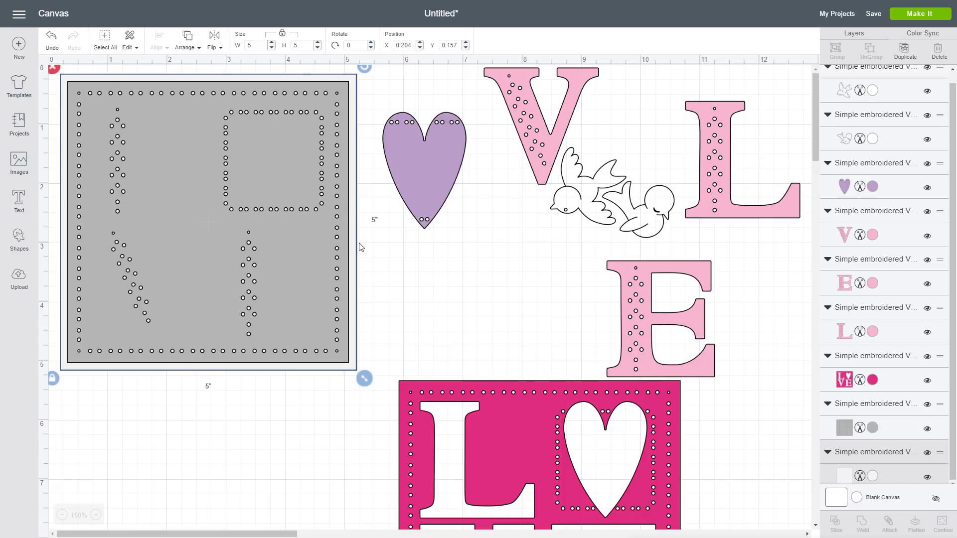
pyautogui.moveTo(301, 274); pyautogui.dragTo(302, 274)
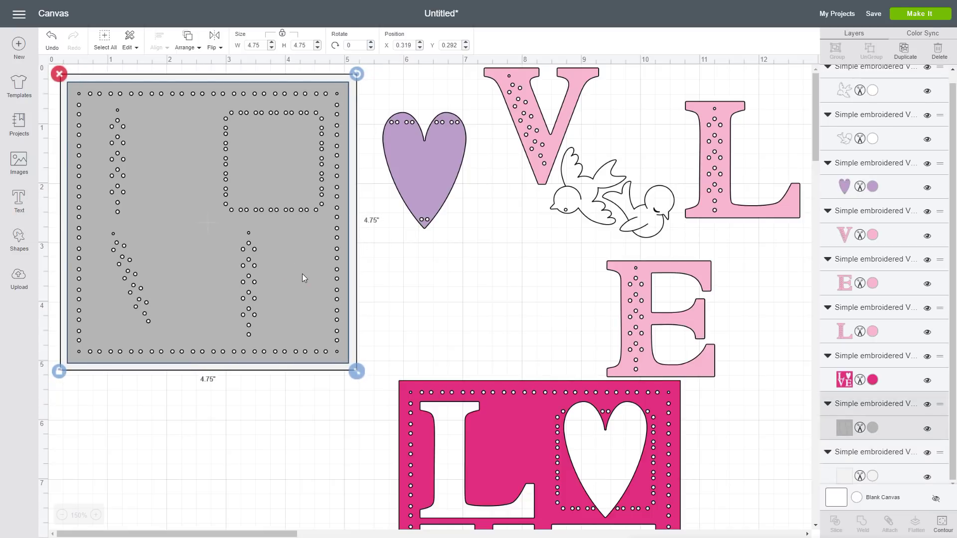
# - Raise the magenta LOVE panel and arrange the purple heart and the pink V, E and L in a row above it
pyautogui.moveTo(513, 435); pyautogui.dragTo(506, 319)
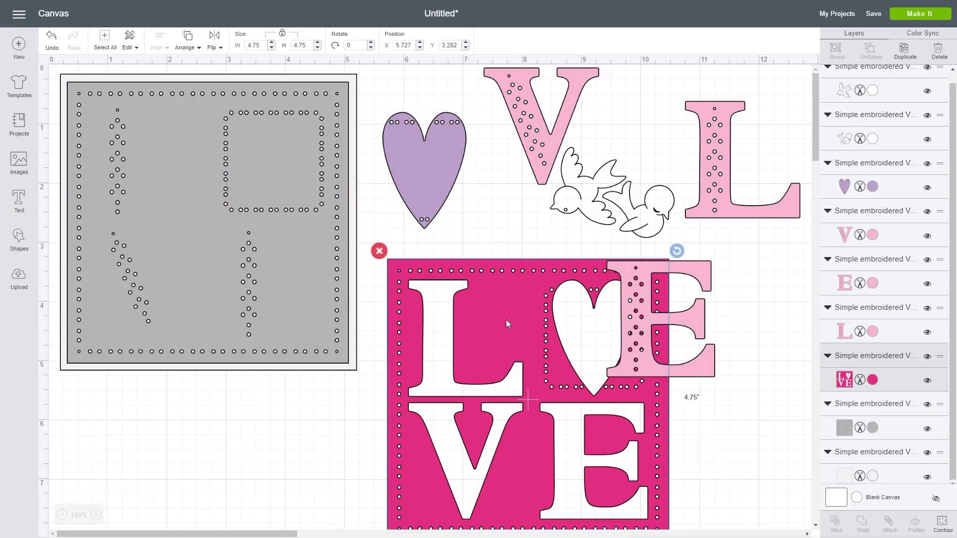
pyautogui.moveTo(642, 322); pyautogui.dragTo(547, 147)
pyautogui.moveTo(721, 181); pyautogui.dragTo(723, 155)
pyautogui.moveTo(544, 147); pyautogui.dragTo(529, 141)
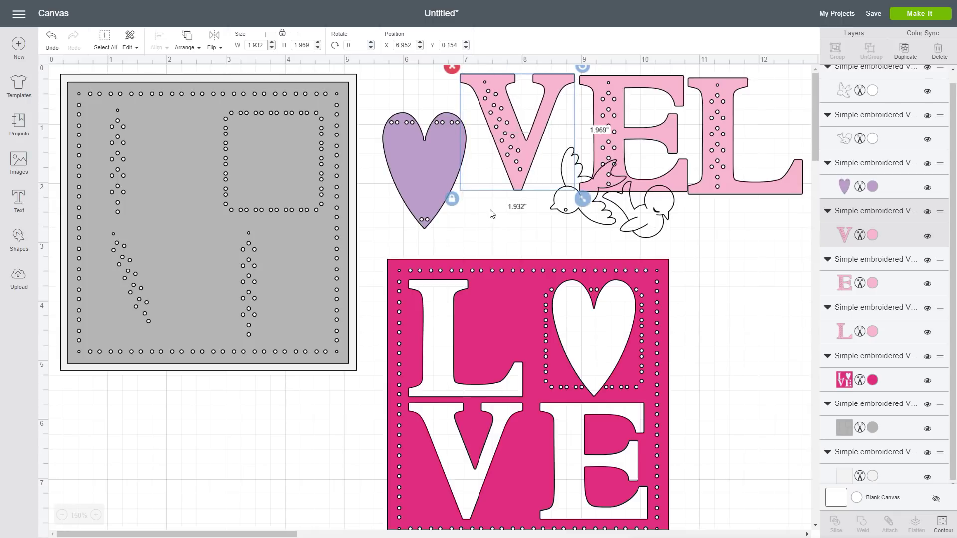
pyautogui.moveTo(444, 172); pyautogui.dragTo(436, 153)
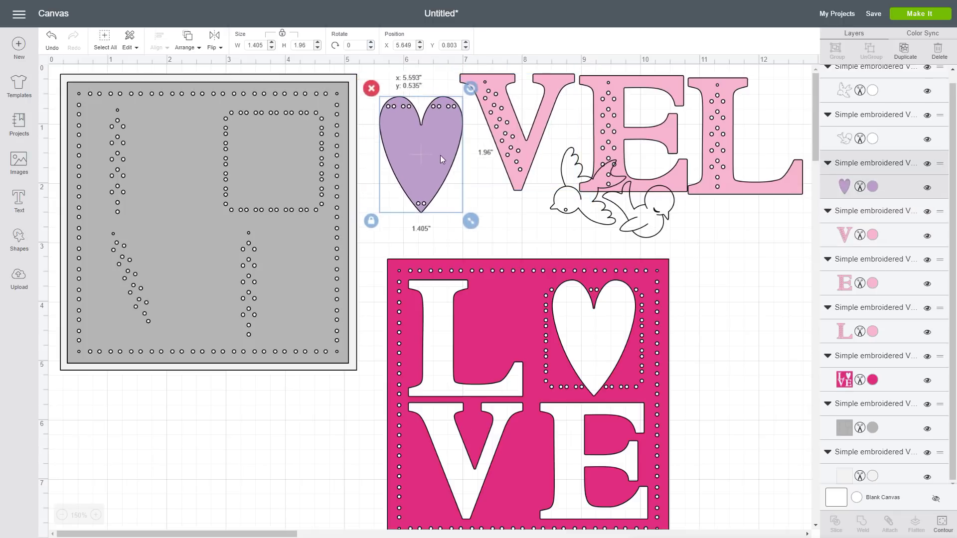
# - Move the two birds clear of the letters, stacking them beside the magenta LOVE panel
pyautogui.moveTo(663, 219); pyautogui.dragTo(750, 281)
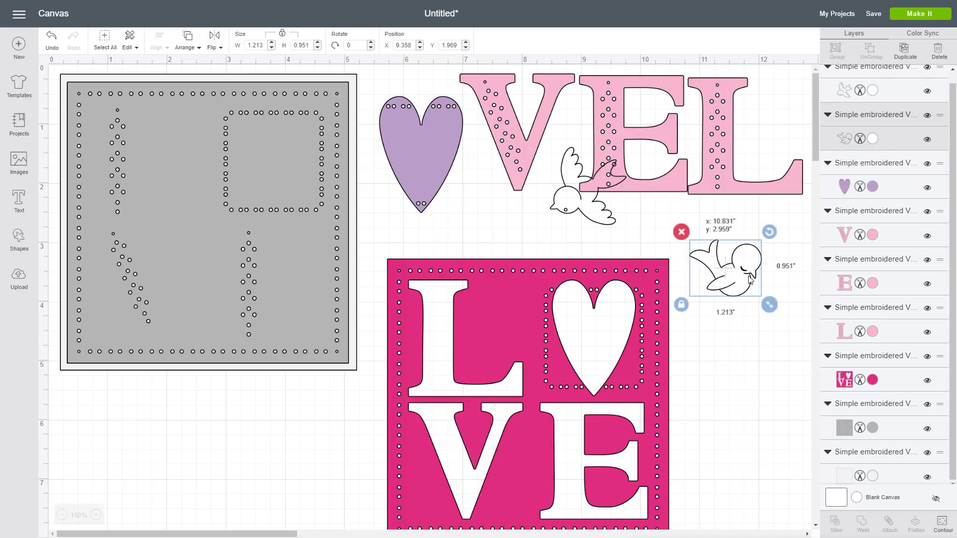
pyautogui.moveTo(731, 329); pyautogui.dragTo(738, 375)
pyautogui.click(584, 244)
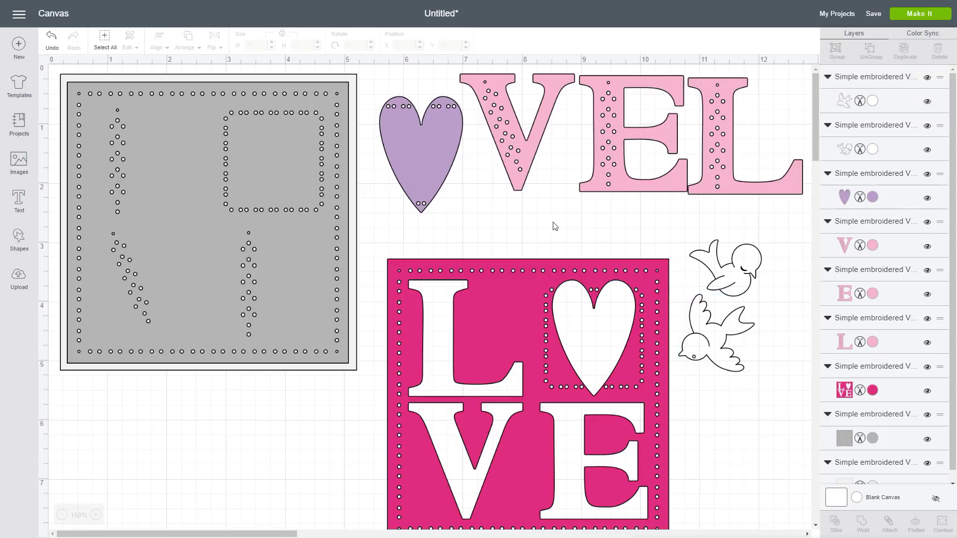
# - Prepare the project for cutting, move the grey panel inward from mat 1's corner, and check the birds on mat 2
pyautogui.click(927, 19)
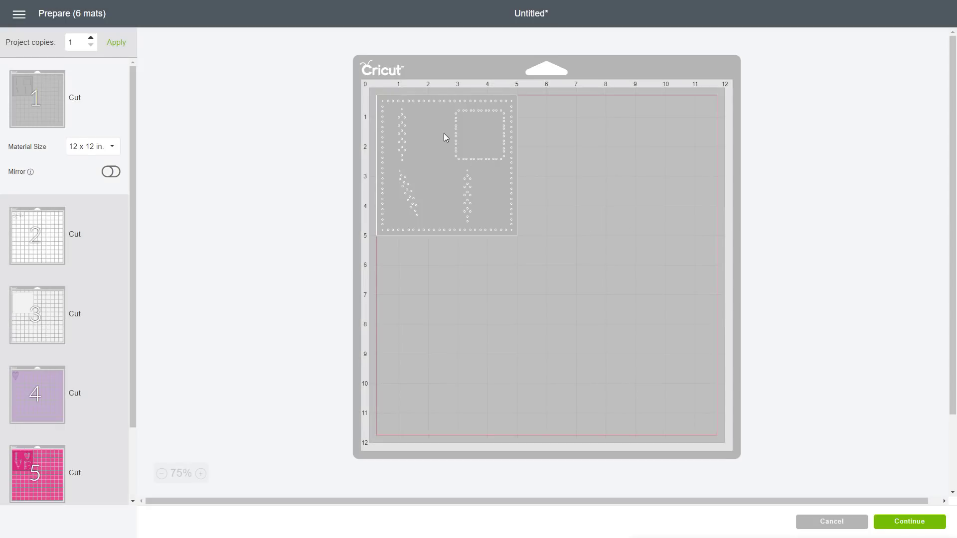
pyautogui.moveTo(444, 133); pyautogui.dragTo(478, 170)
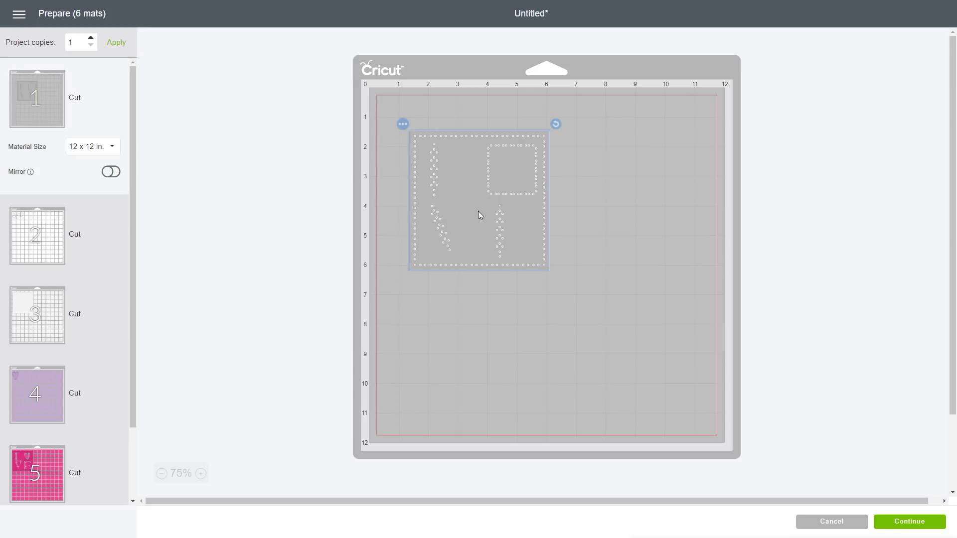
pyautogui.click(103, 229)
pyautogui.click(423, 134)
pyautogui.moveTo(423, 135); pyautogui.dragTo(422, 140)
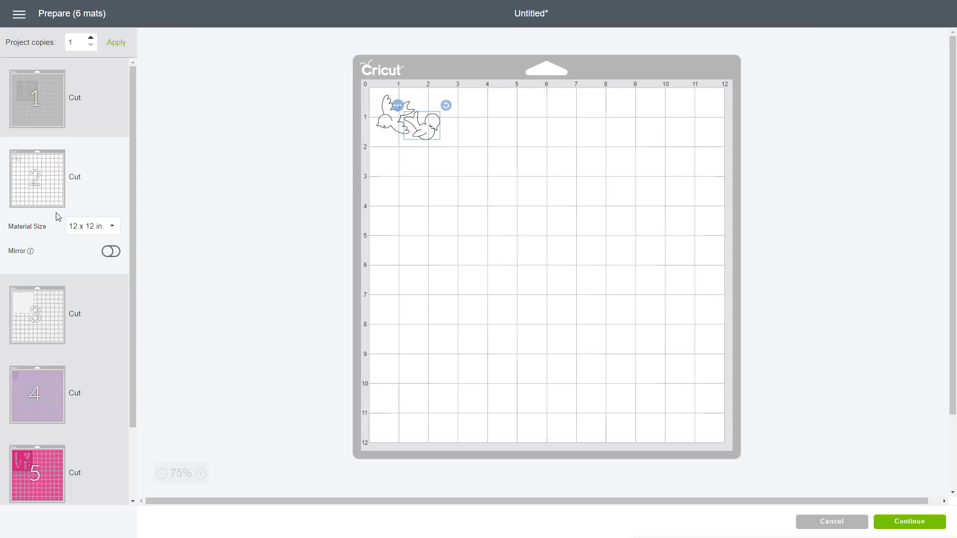
# - Review the pieces on mats 3 to 5 and adjust the placement of the pink letters on mat 6
pyautogui.click(101, 301)
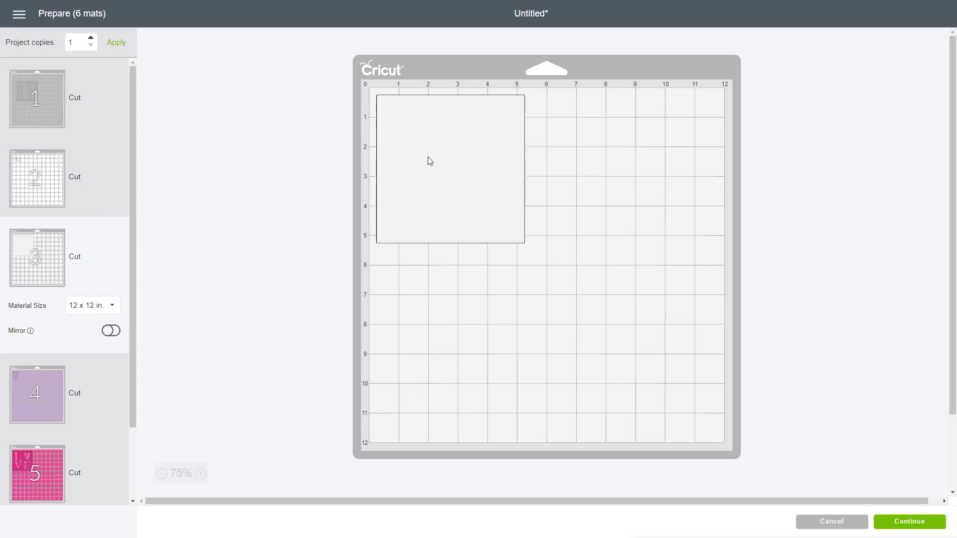
pyautogui.moveTo(448, 188)
pyautogui.mouseDown()
pyautogui.moveTo(480, 222)
pyautogui.moveTo(436, 186)
pyautogui.mouseUp()
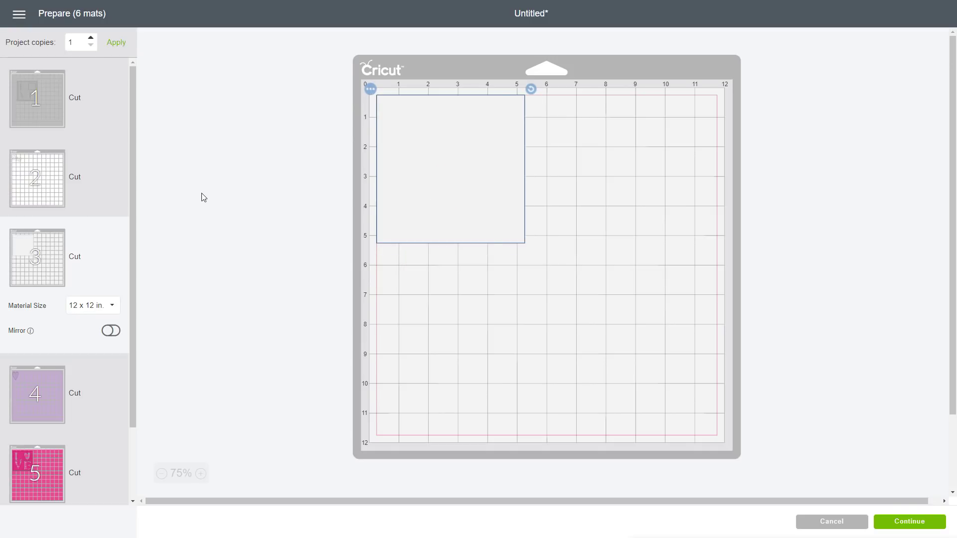
pyautogui.moveTo(131, 277); pyautogui.dragTo(130, 327)
pyautogui.scroll(-1, 99, 327)
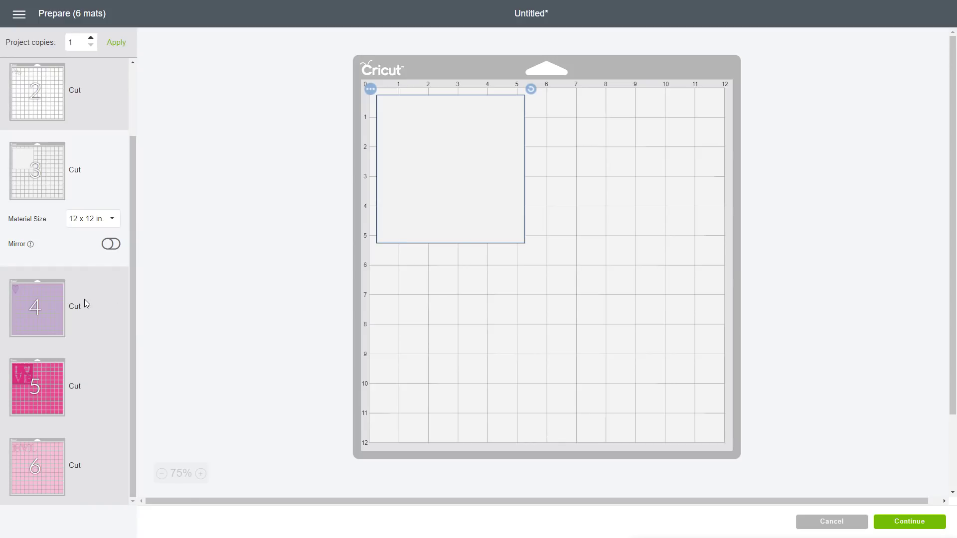
pyautogui.click(35, 289)
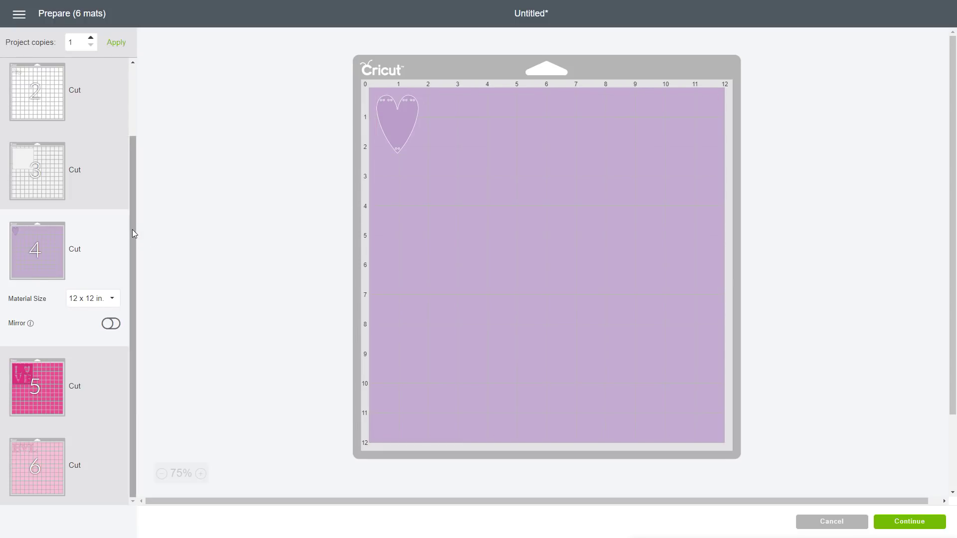
pyautogui.click(46, 383)
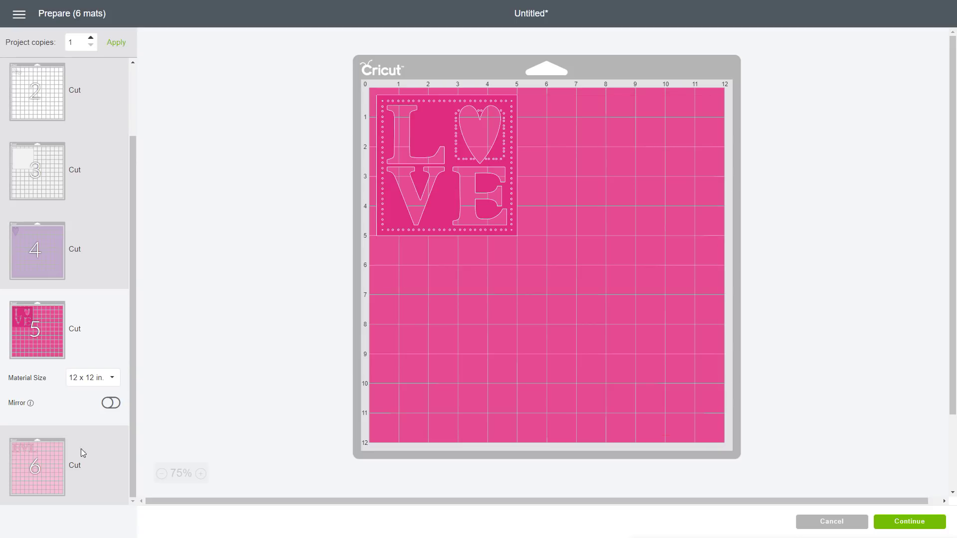
pyautogui.click(40, 463)
pyautogui.moveTo(466, 115); pyautogui.dragTo(493, 140)
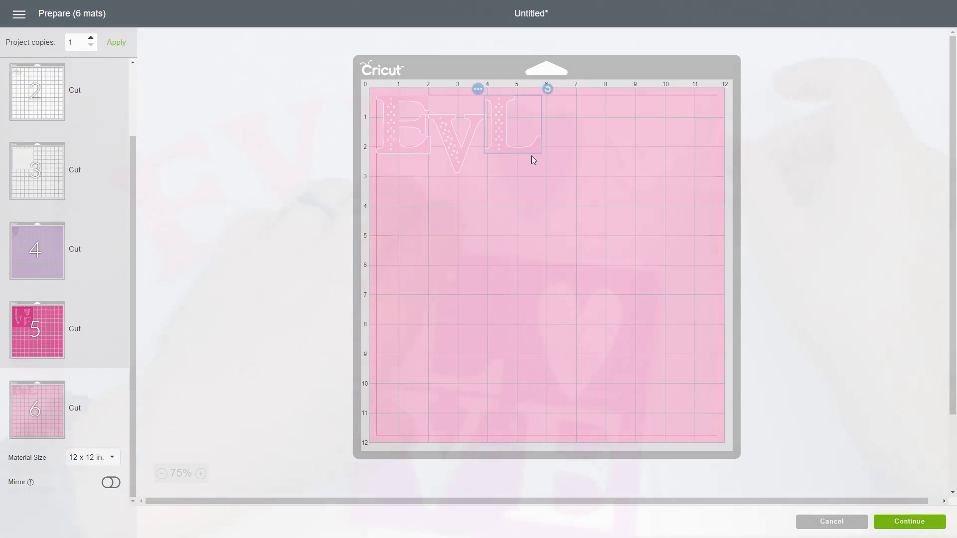